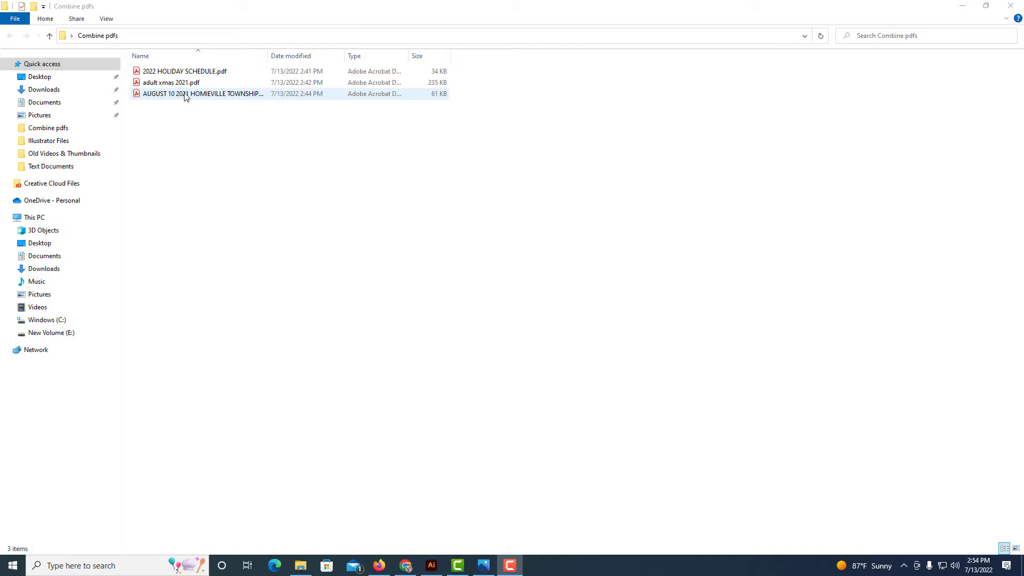
Launch Adobe Acrobat DC from Windows search and start the Combine Files tool
click(127, 567)
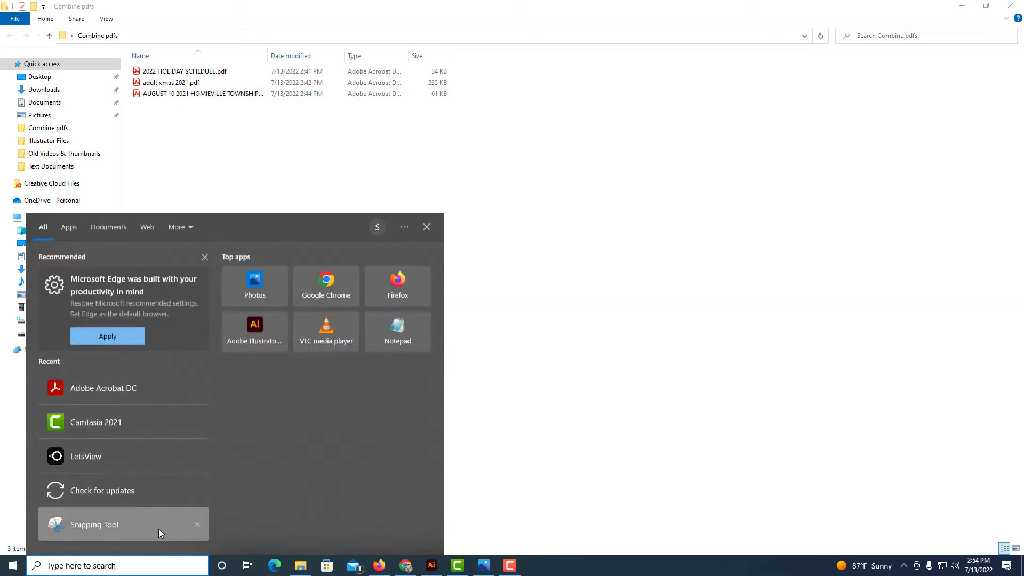
click(138, 395)
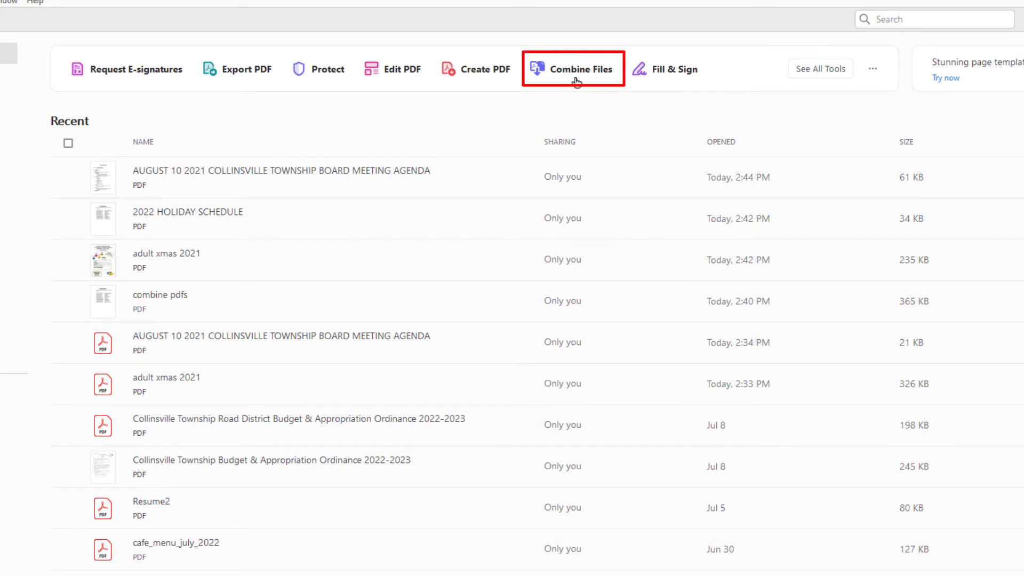
click(576, 80)
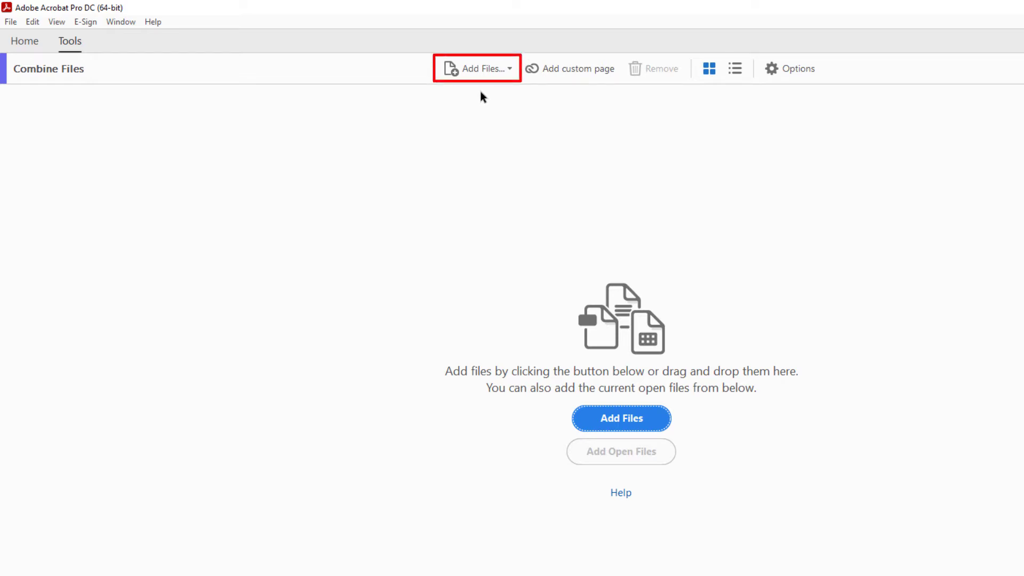
Add 2022 HOLIDAY SCHEDULE, adult xmas 2021 and the AUGUST 10 2021 agenda PDFs to the combine list
click(510, 69)
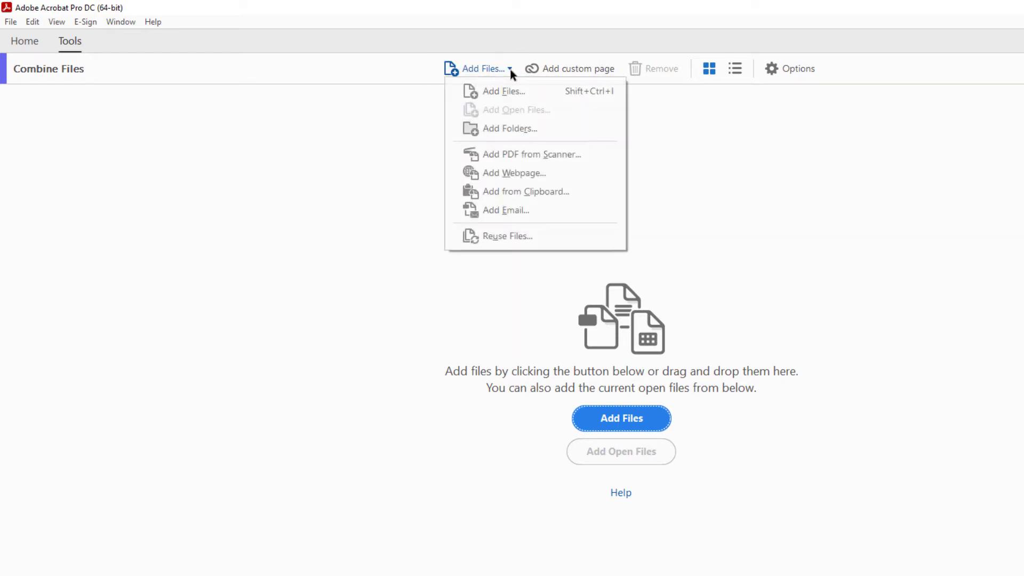
click(530, 95)
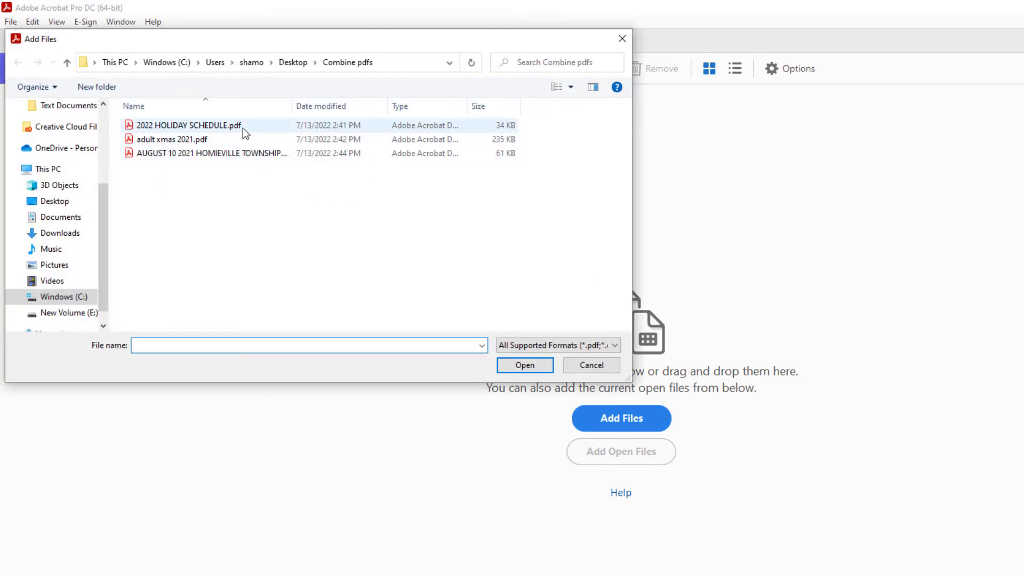
click(243, 128)
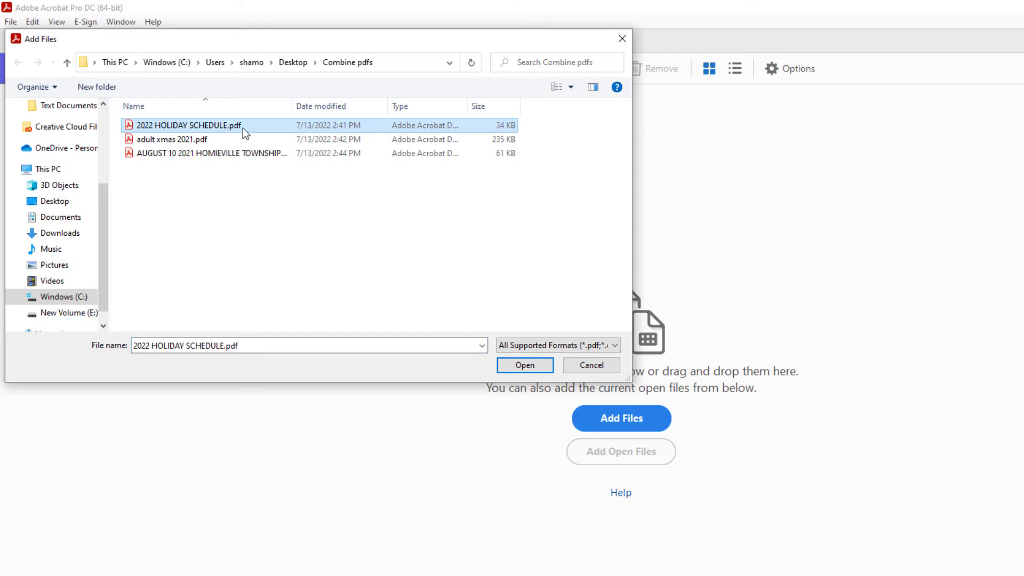
ctrl+click(220, 140)
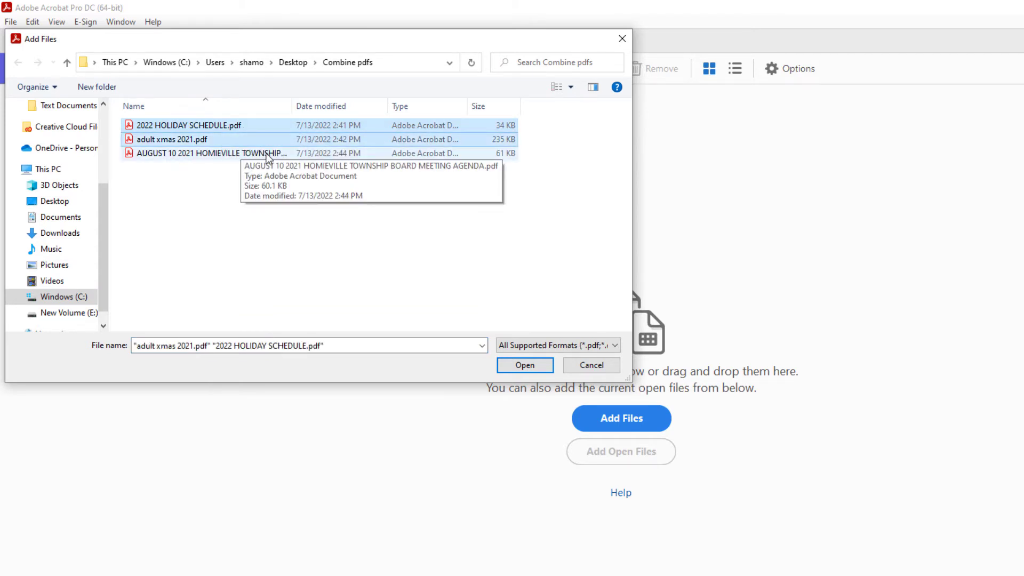
ctrl+click(267, 154)
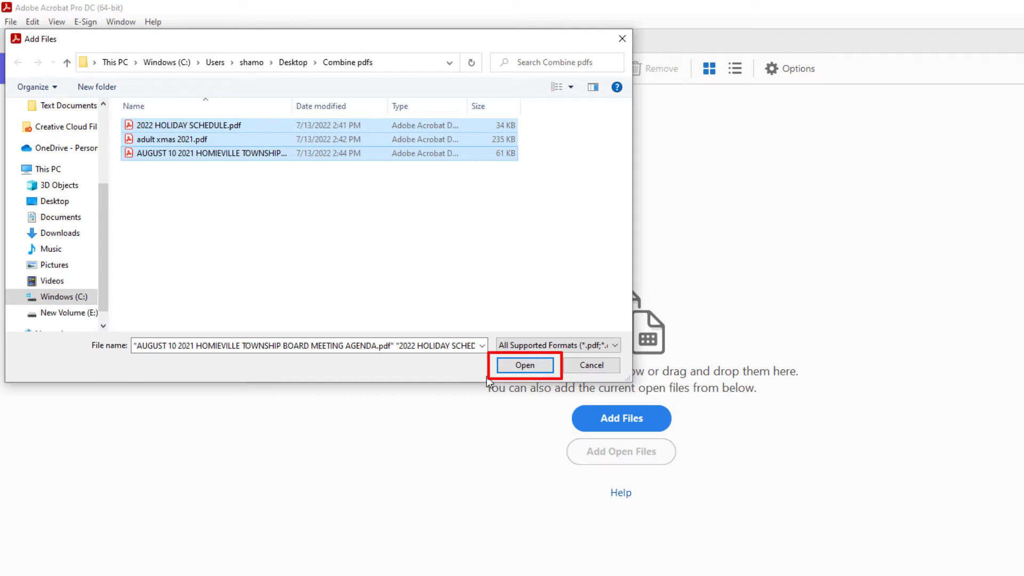
click(521, 367)
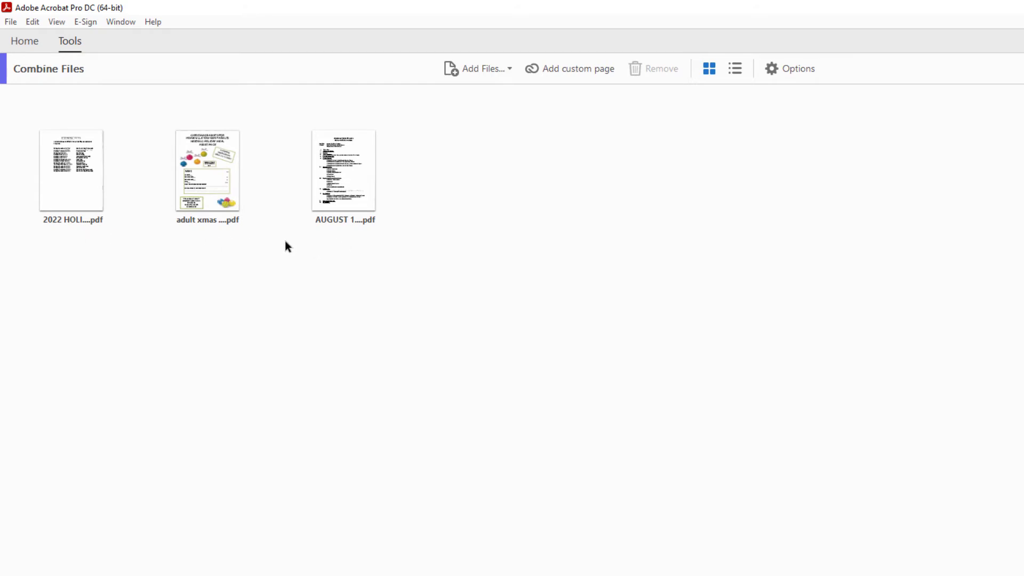
mouse_move(248, 209)
click(229, 183)
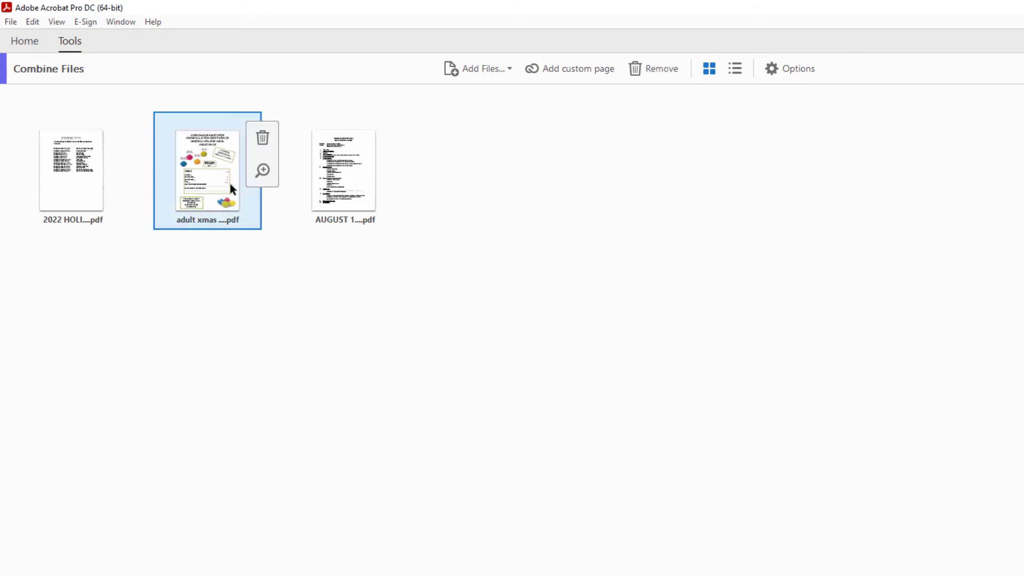
drag(229, 184, 280, 194)
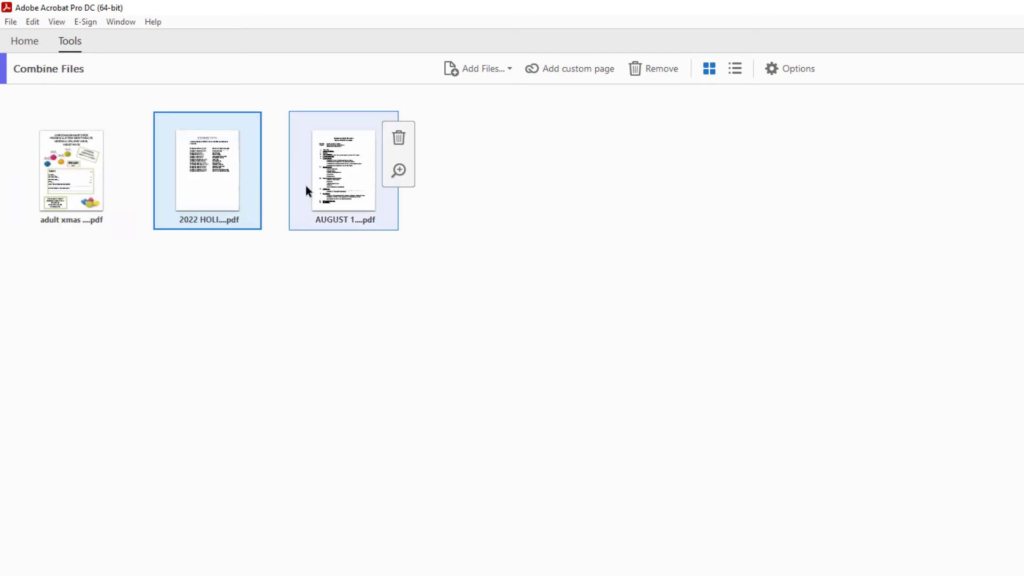
drag(349, 190, 213, 181)
click(350, 184)
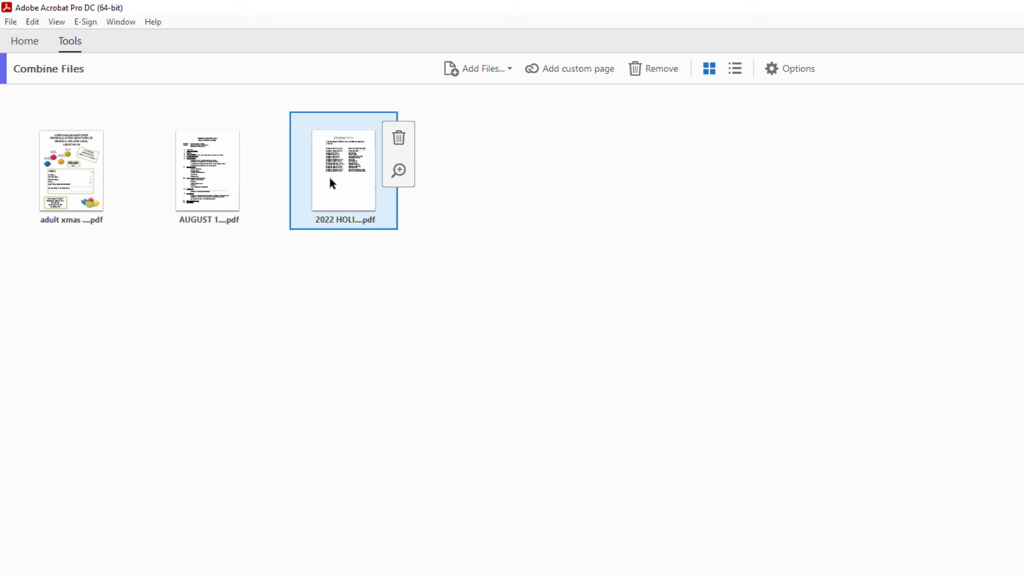
drag(336, 163, 41, 168)
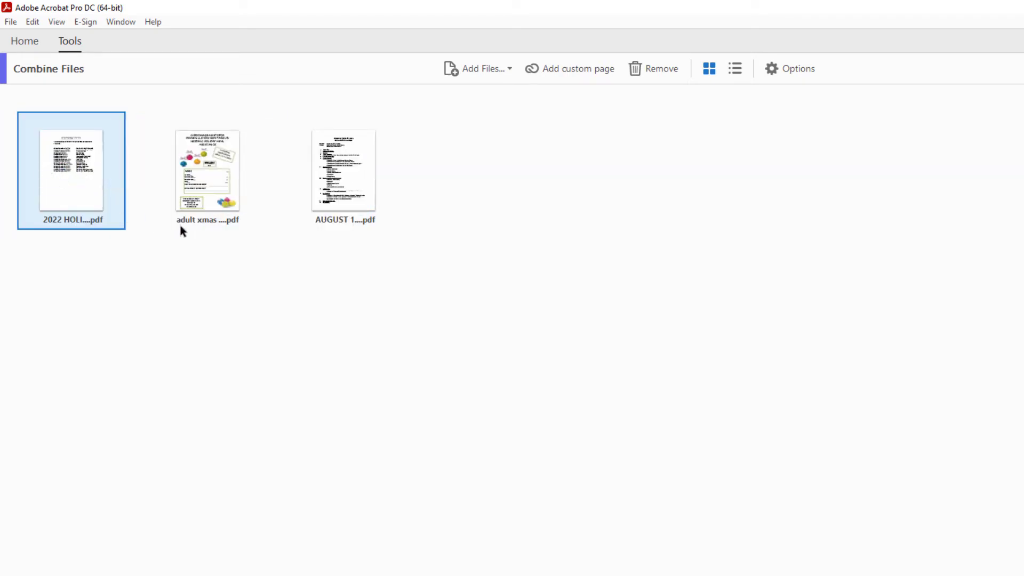
click(251, 280)
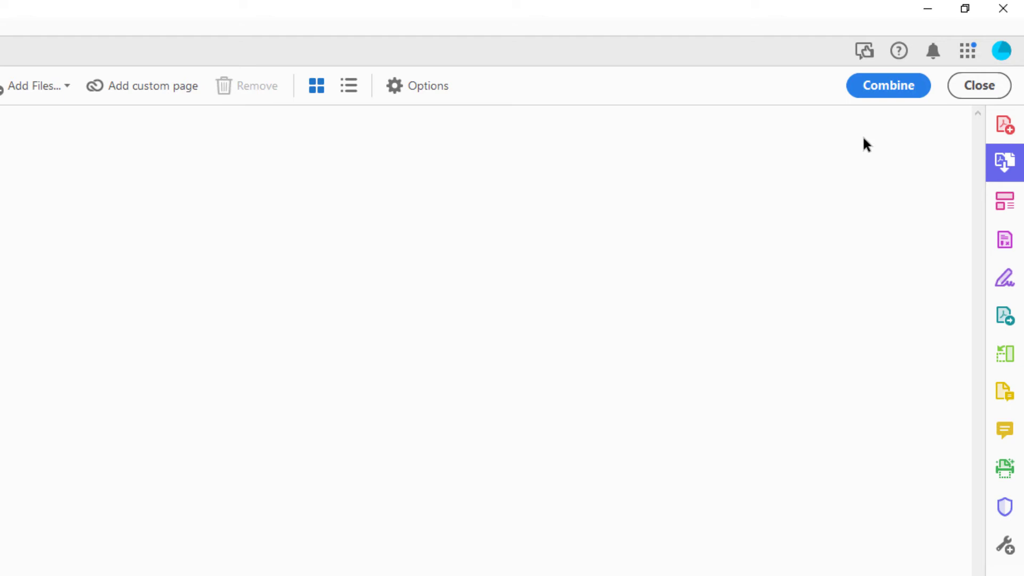
Combine the three listed files into Binder1.pdf and scroll through its 3 pages to check them
click(893, 96)
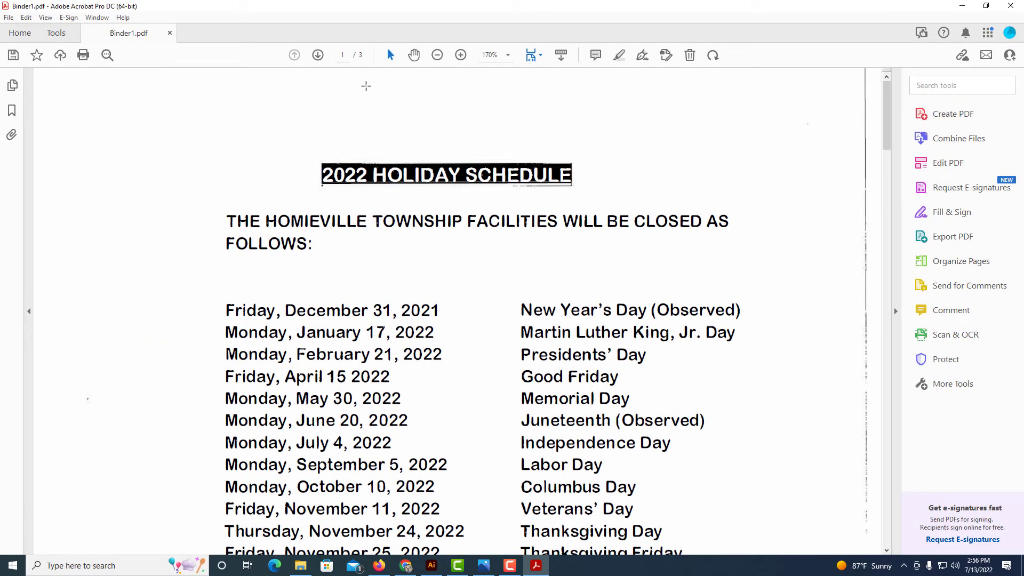
scroll(450, 297, down, 10)
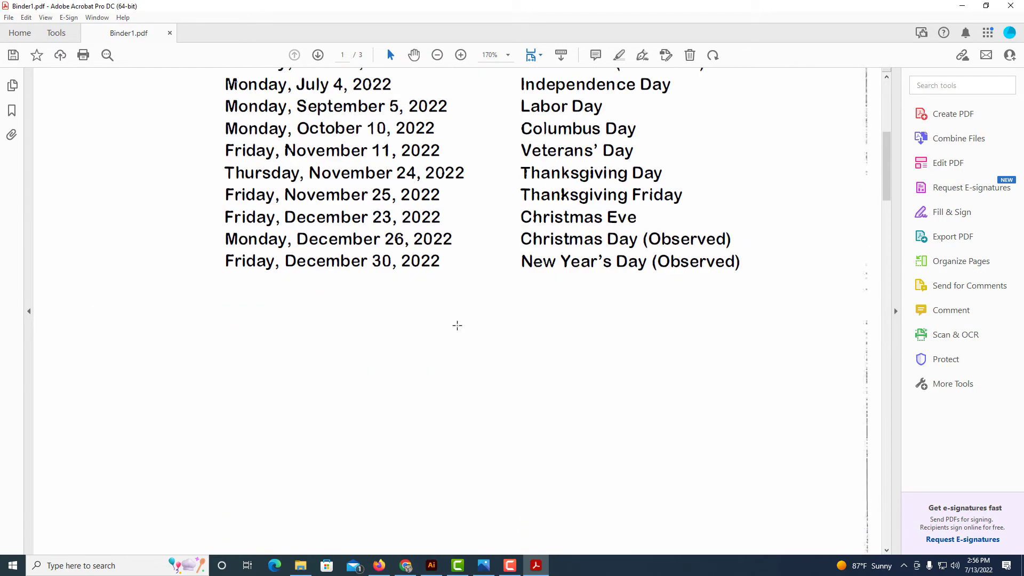
scroll(464, 336, down, 12)
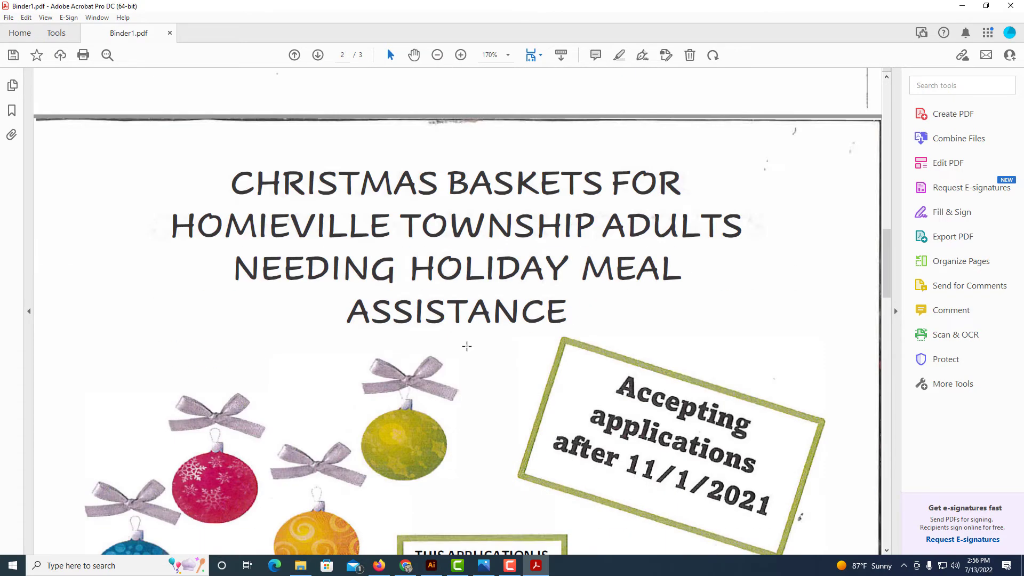
scroll(466, 347, down, 5)
scroll(467, 346, up, 12)
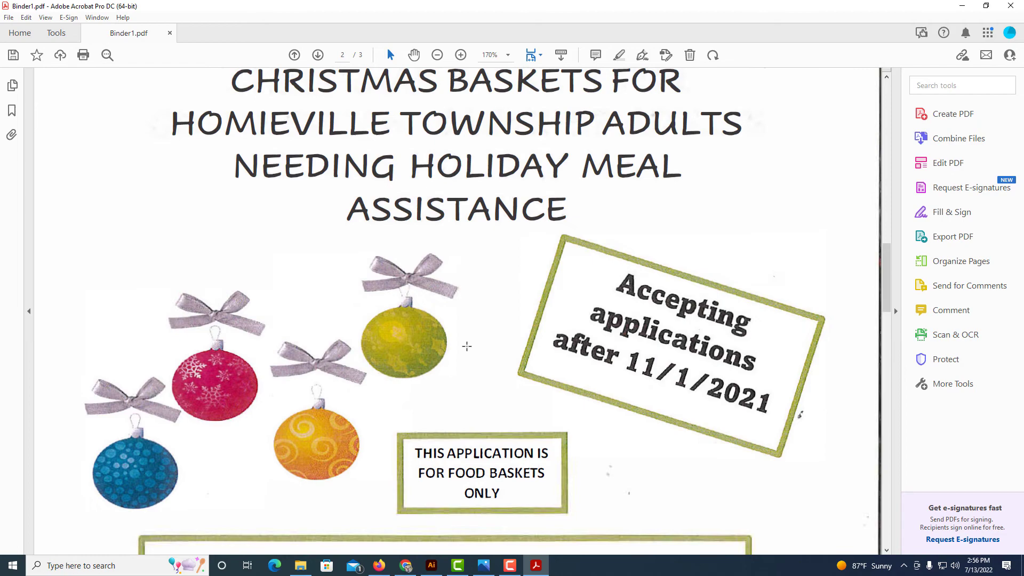
scroll(467, 346, up, 10)
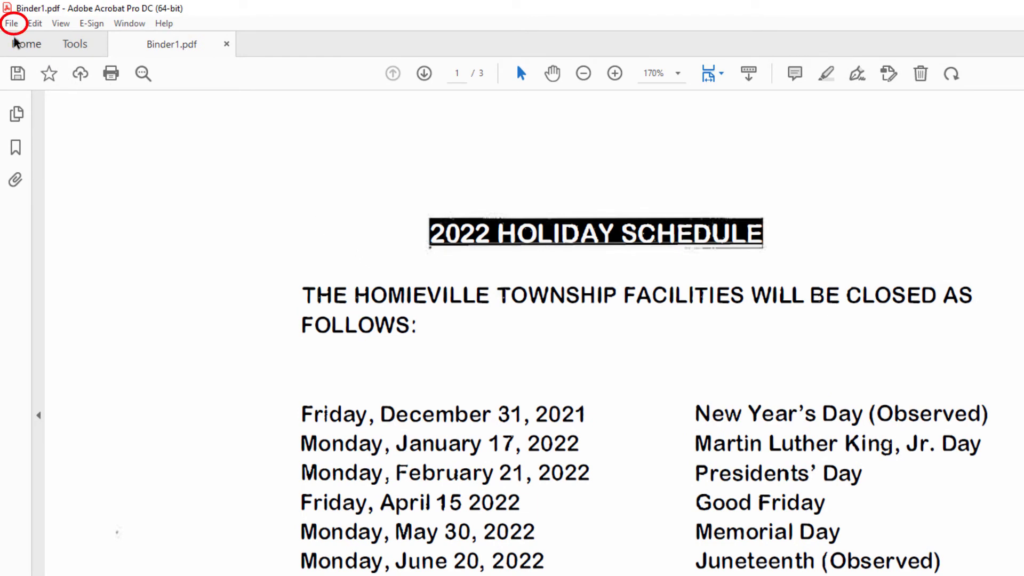
Save the merged PDF as 'Combine pdfs' in the recent Combine pdfs folder
click(12, 23)
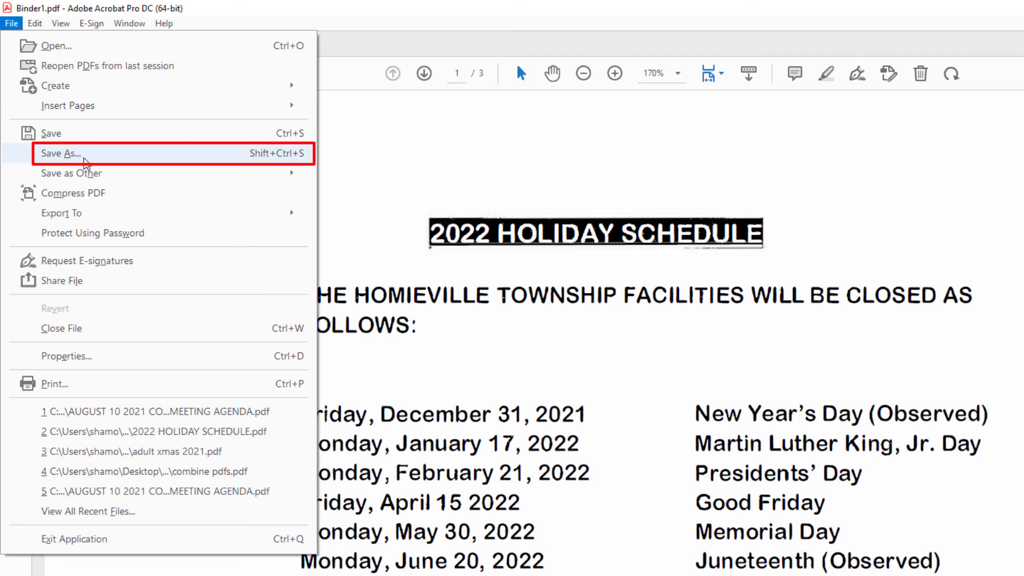
click(84, 158)
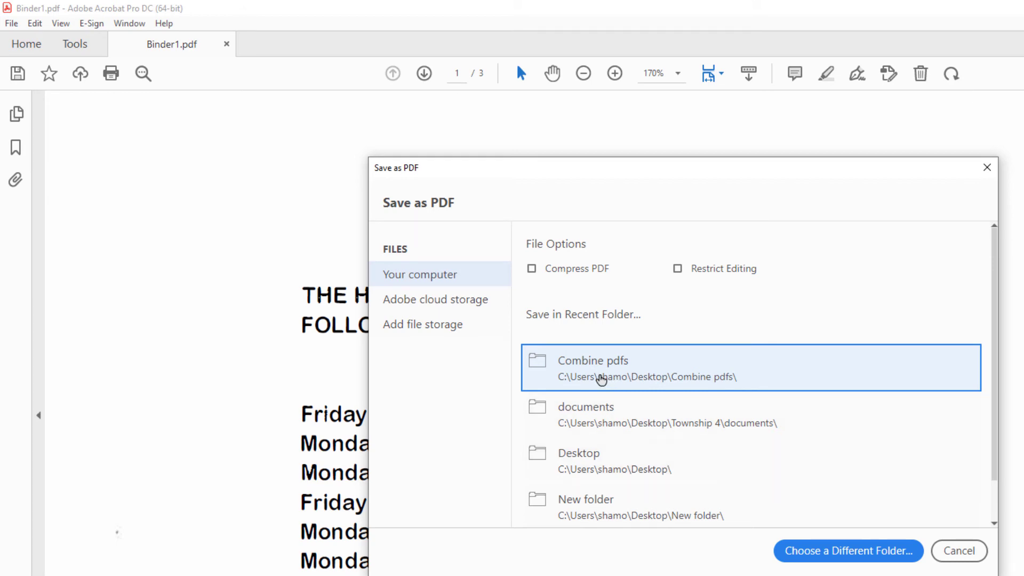
click(594, 376)
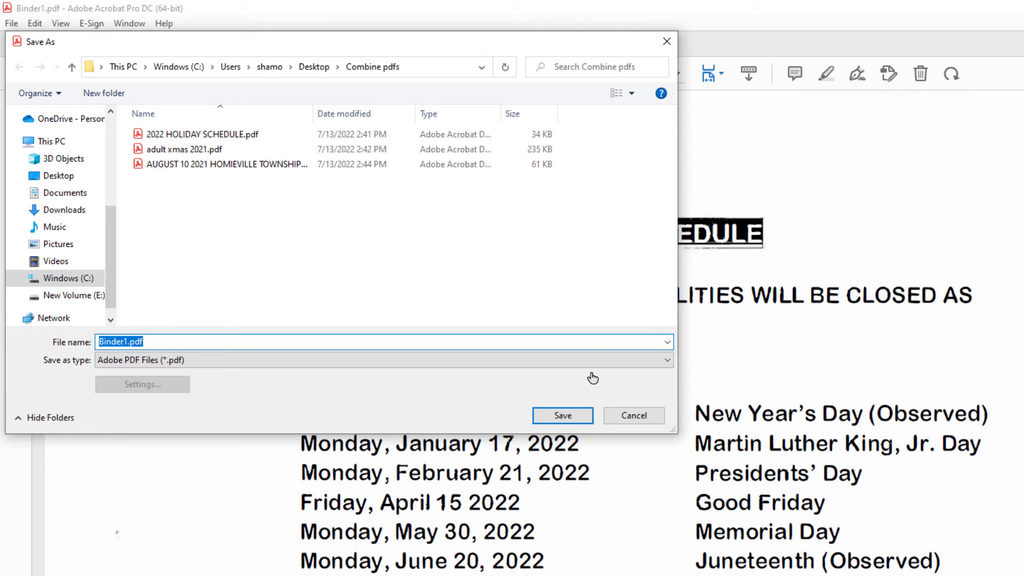
text(Com)
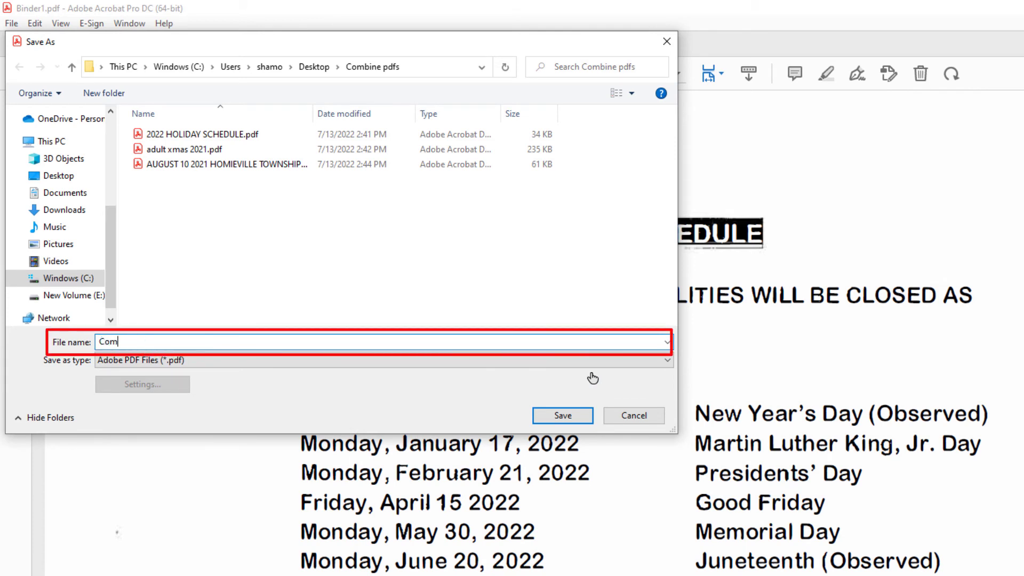
text(bine pdfs)
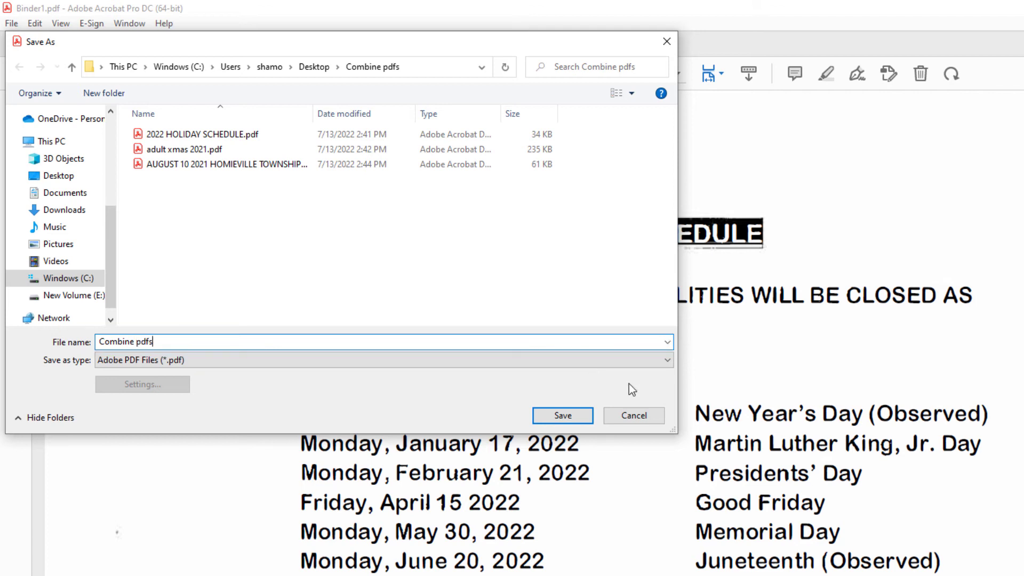
click(587, 417)
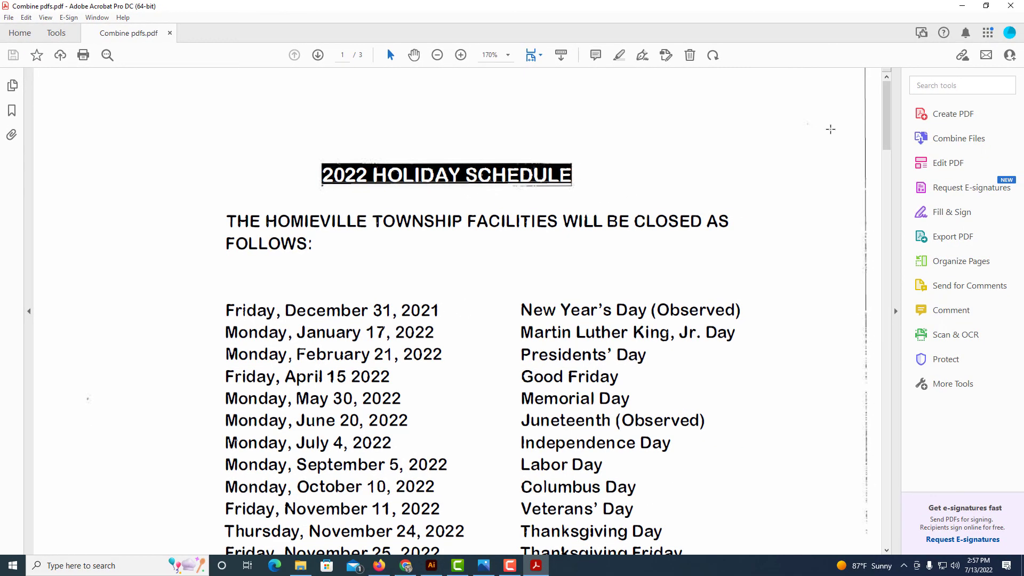
click(1009, 8)
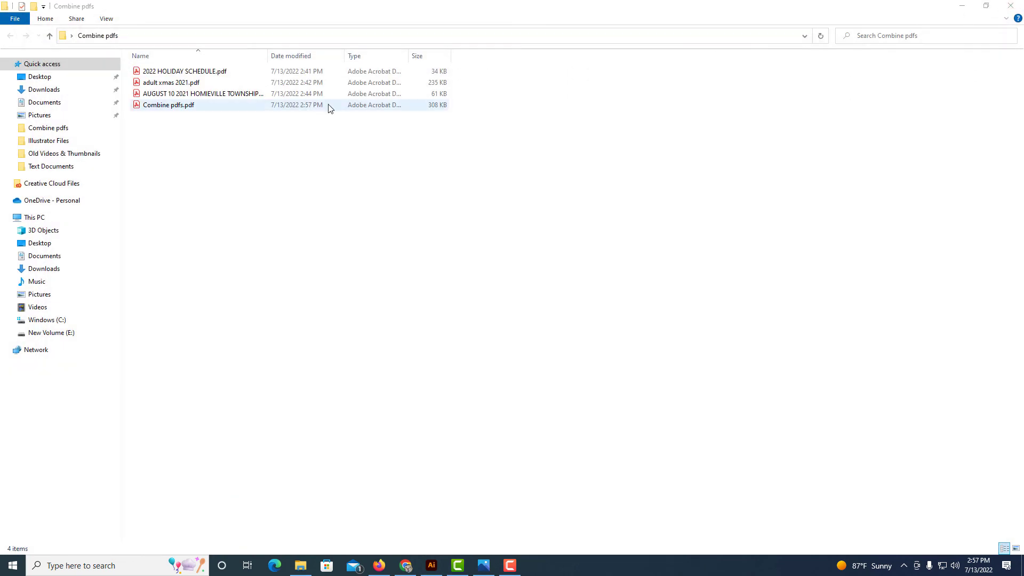
double_click(183, 108)
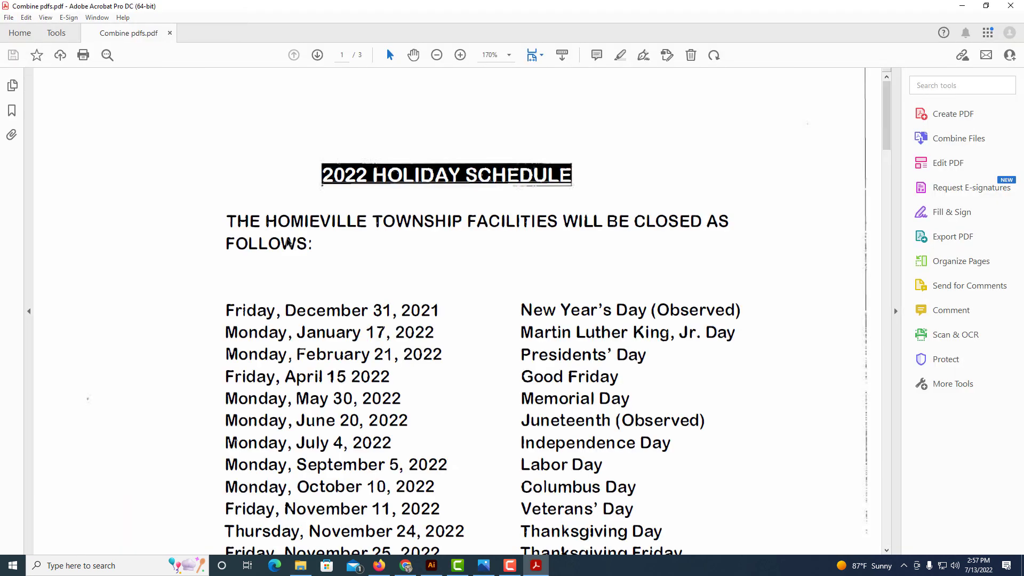
scroll(320, 277, down, 1)
scroll(329, 292, up, 1)
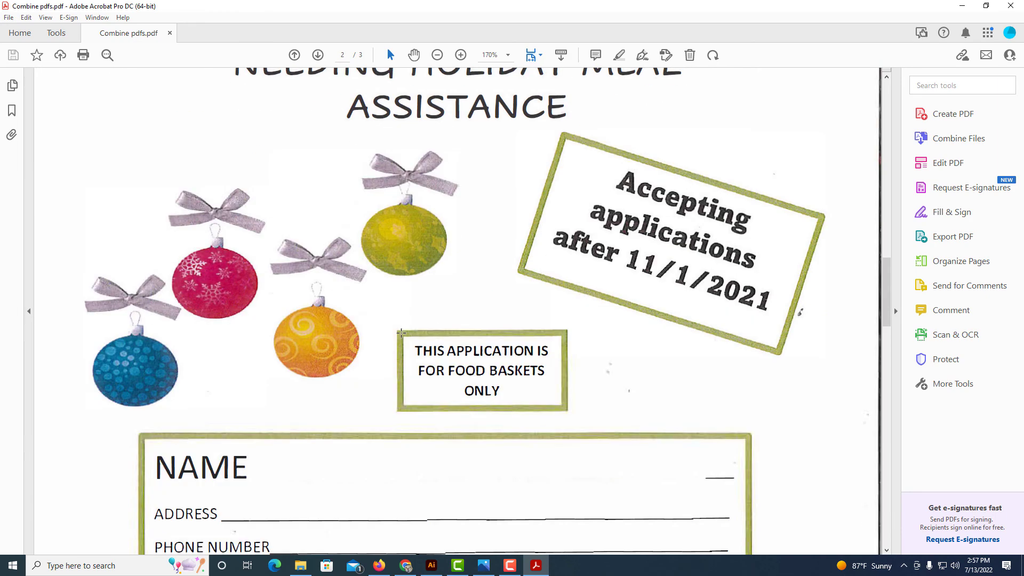
scroll(402, 333, down, 12)
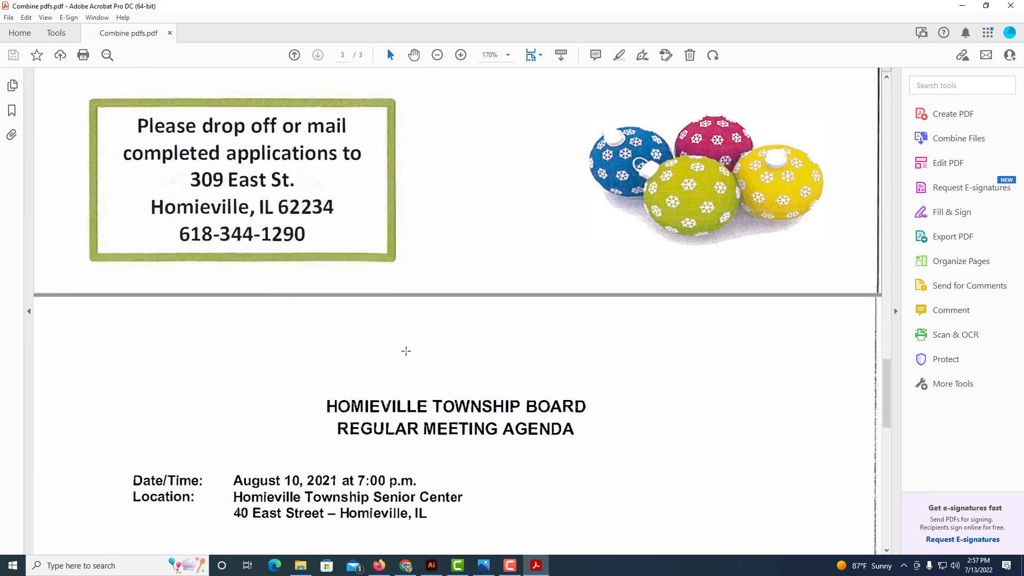
scroll(406, 351, down, 5)
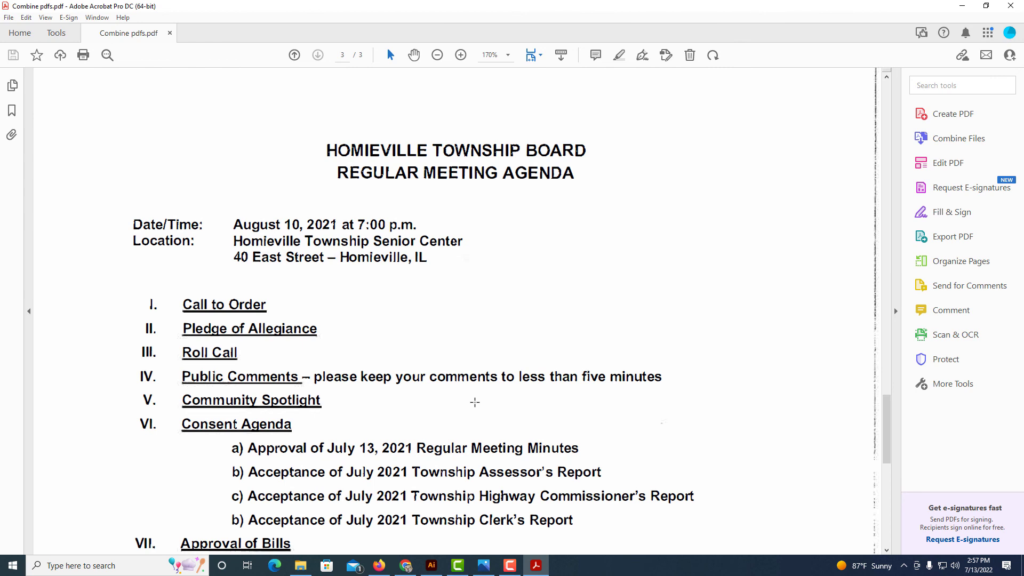